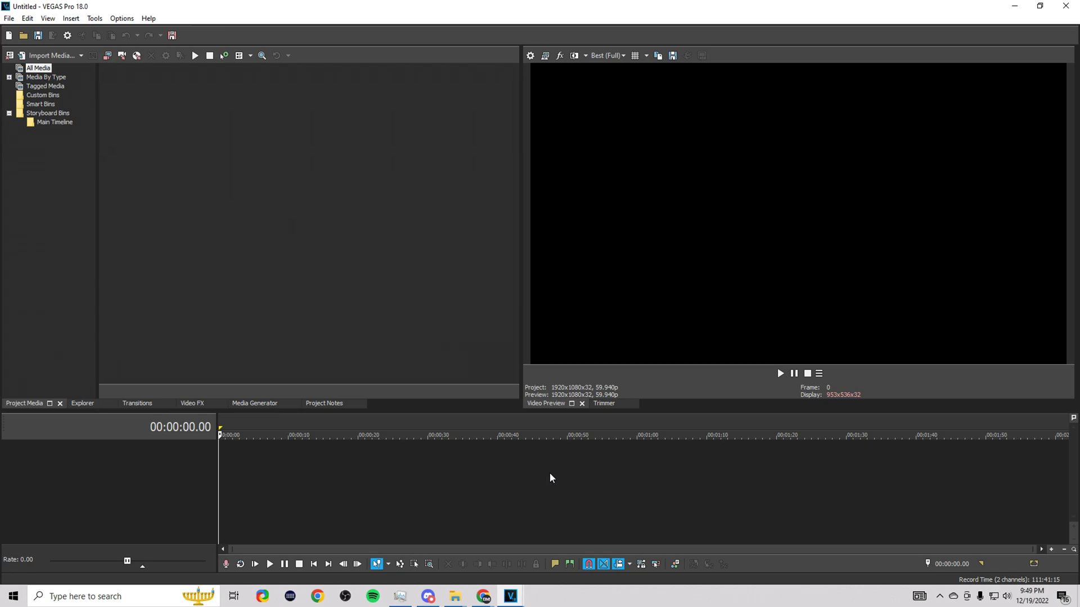
- Open Project Properties showing the YouTube HD 2021 settings, 1920x1080 at 59.940 fps
click(531, 55)
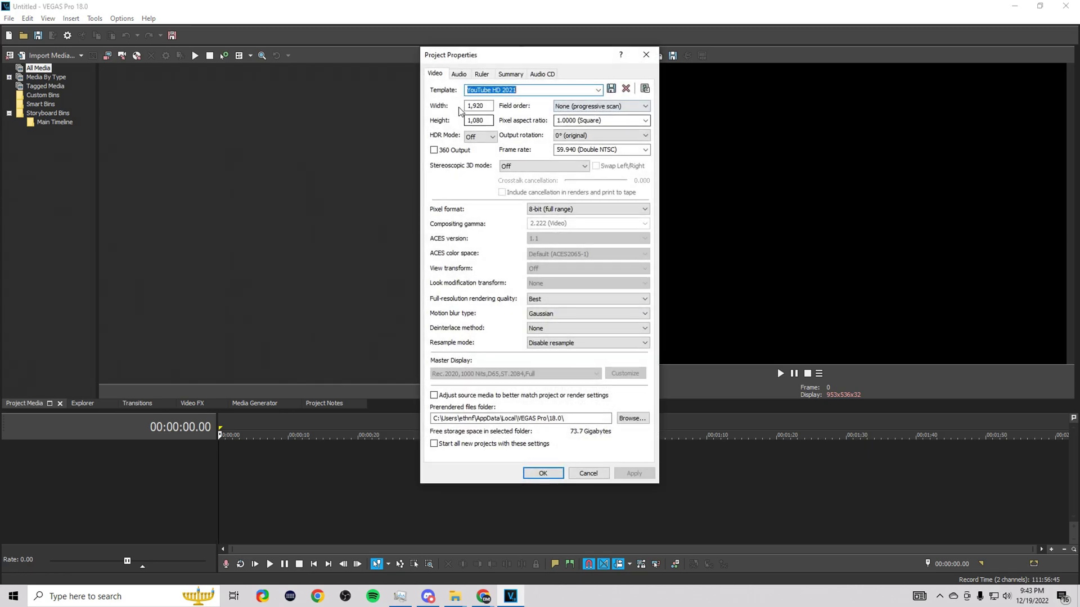
click(529, 91)
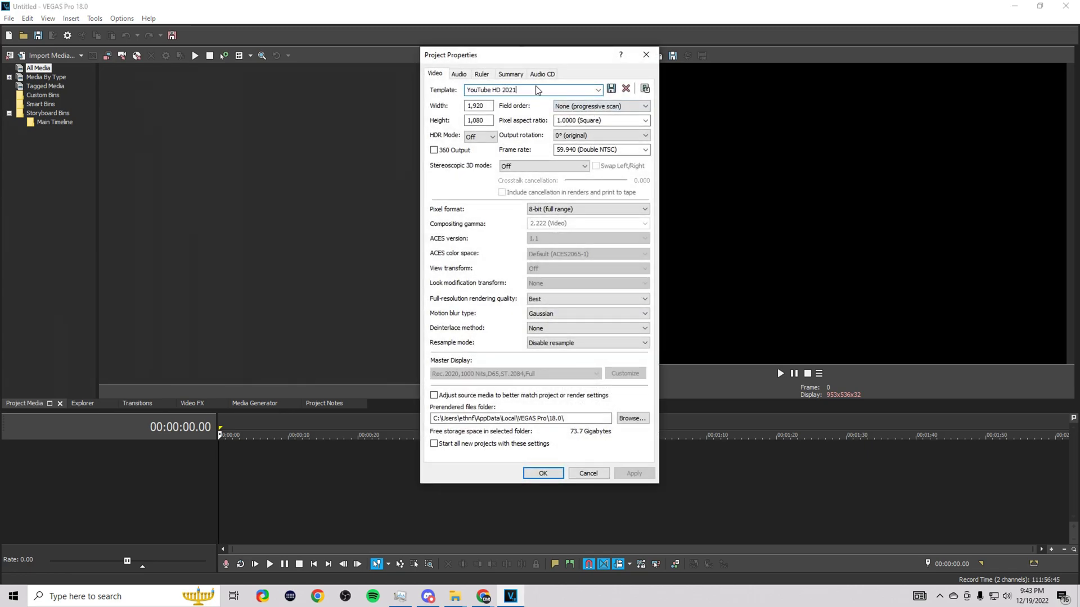
drag(535, 87, 466, 90)
click(472, 105)
key(Tab)
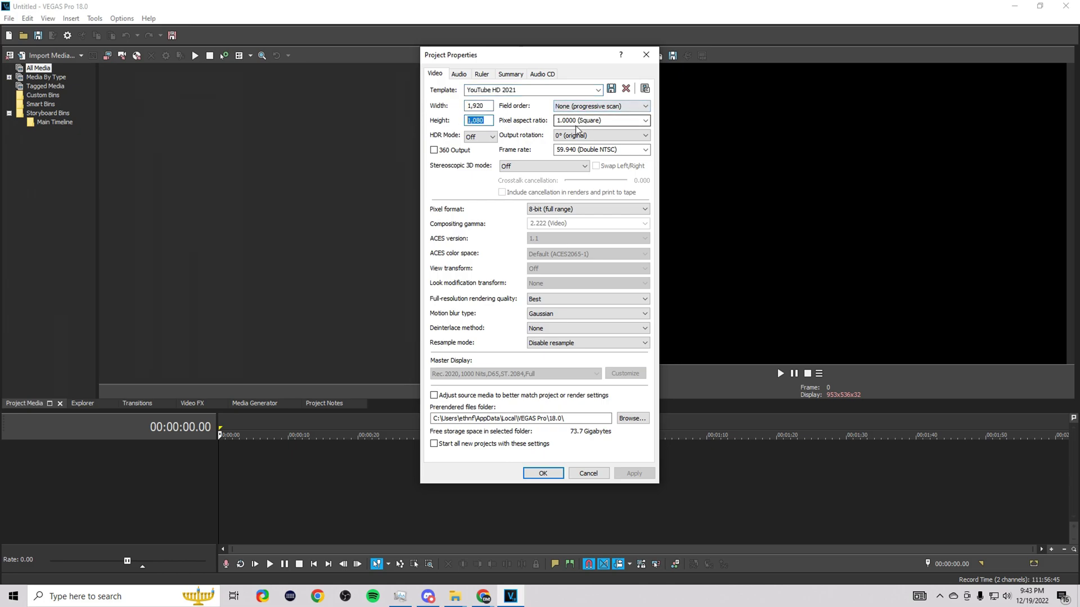
click(586, 149)
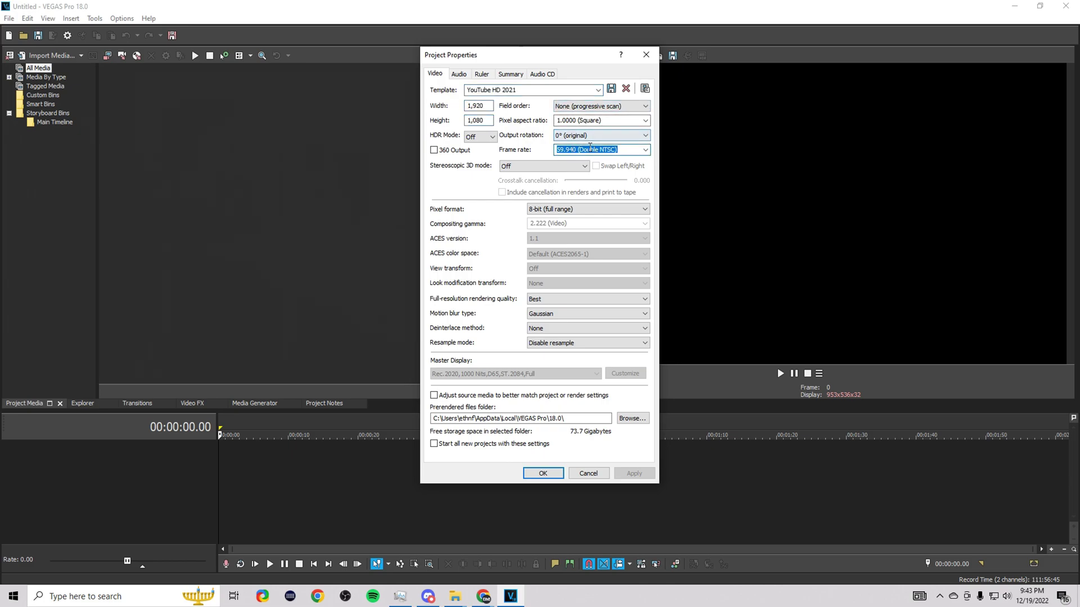
click(645, 149)
click(645, 150)
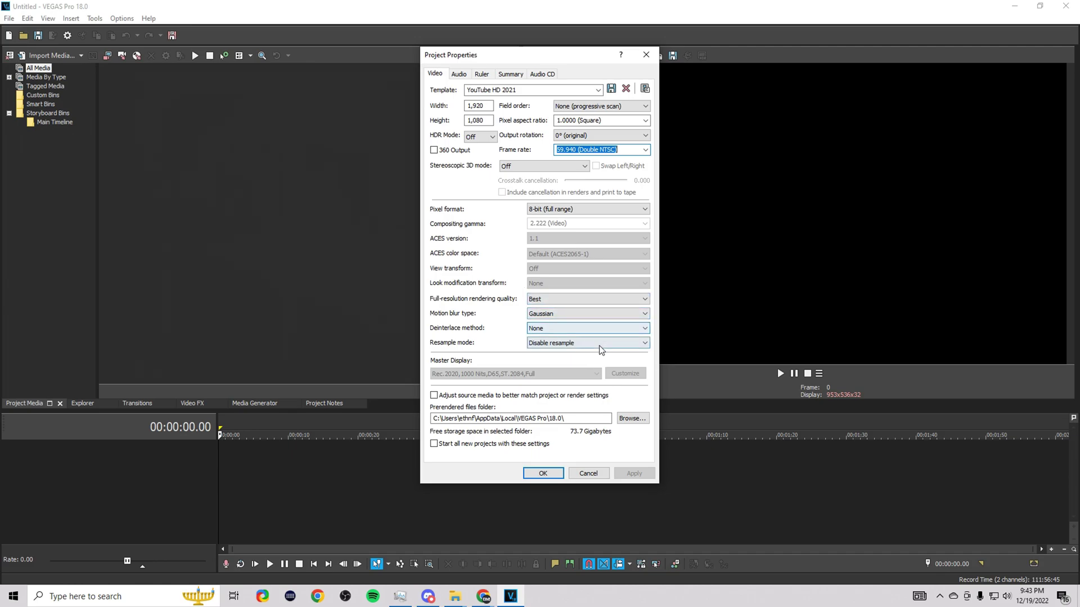
click(557, 344)
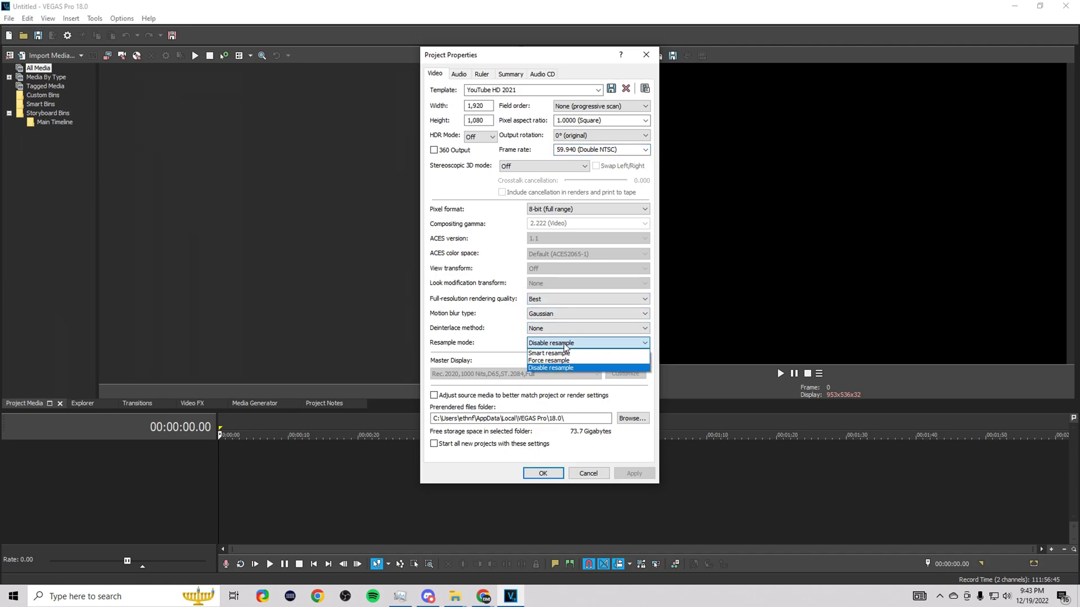
click(562, 343)
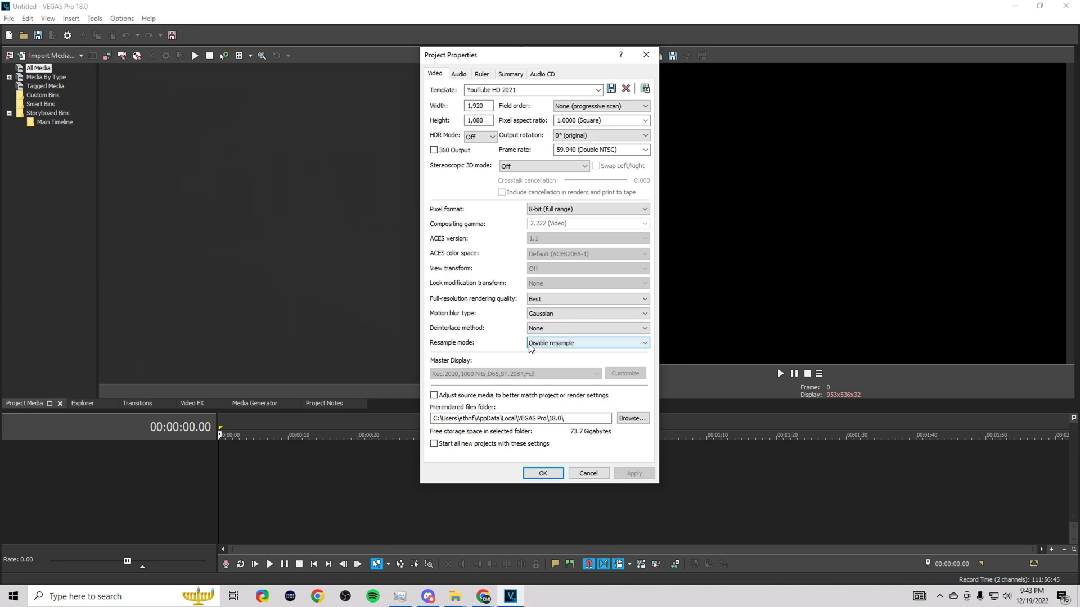
click(560, 418)
key(ctrl+a)
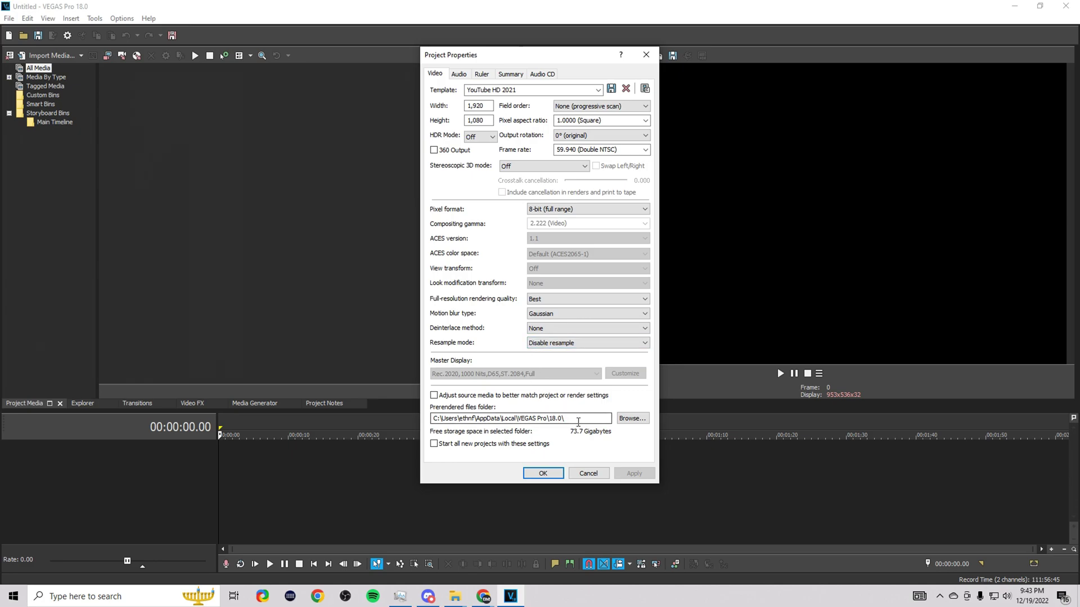
key(BackSpace)
key(ctrl+z)
click(459, 74)
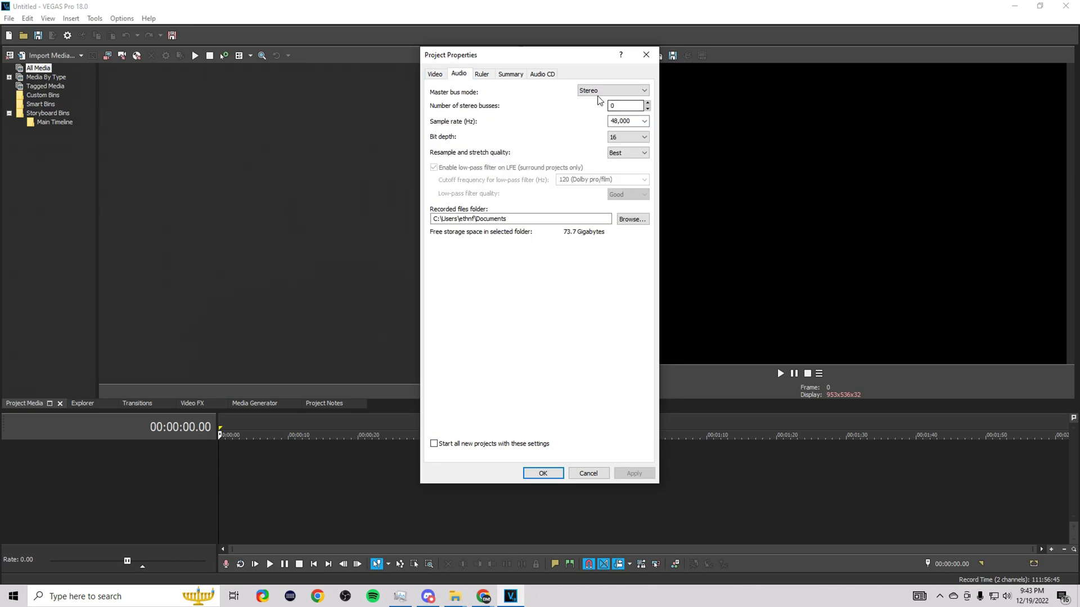
- Keep project audio at 48,000 Hz sample rate and 16-bit depth, and confirm with OK
click(644, 121)
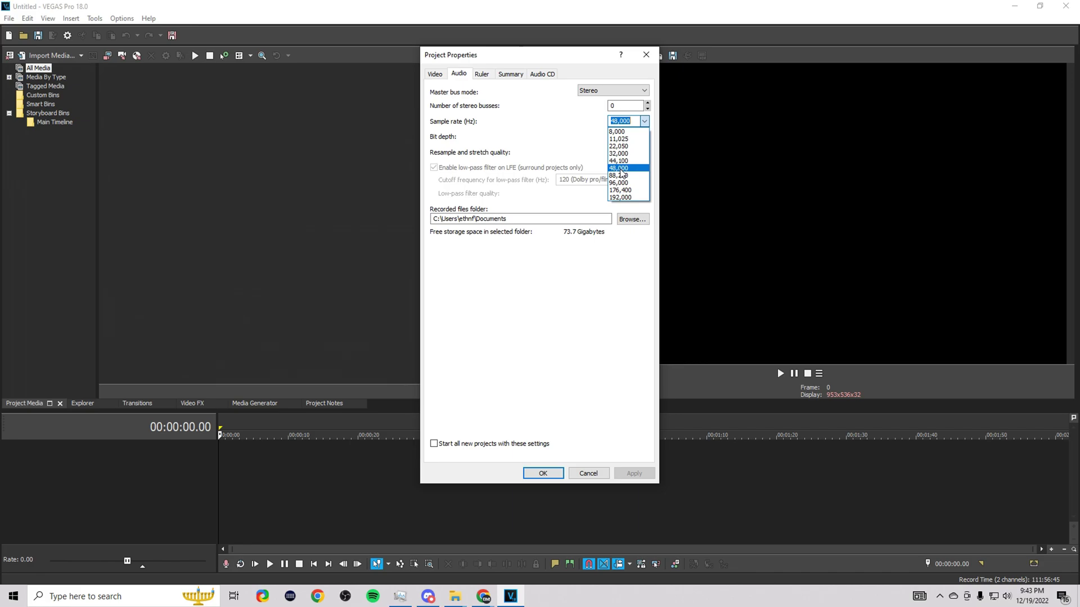
click(636, 122)
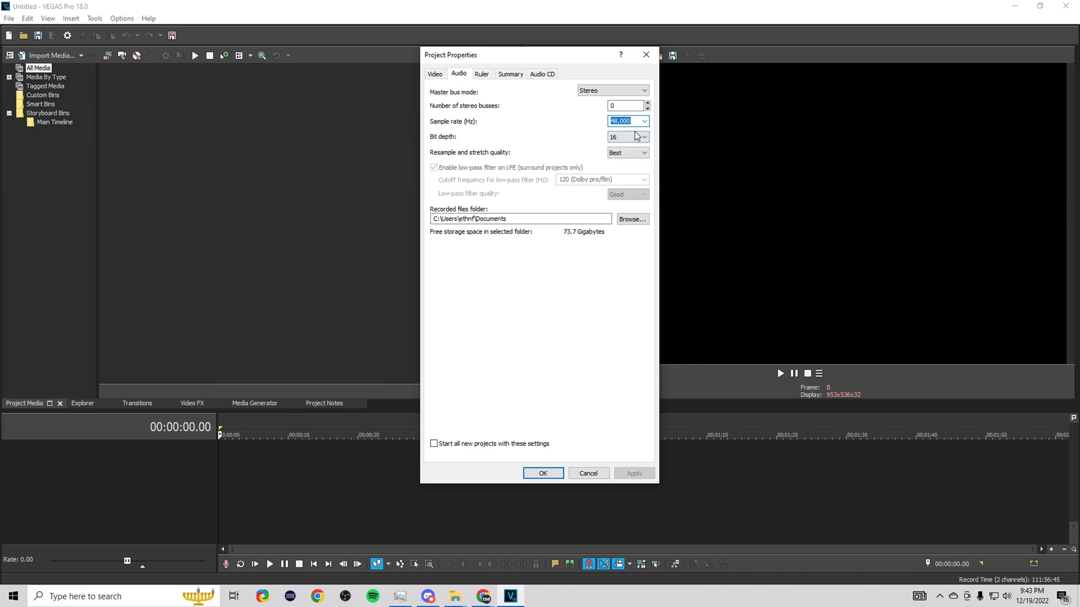
click(641, 121)
click(639, 124)
click(645, 122)
click(572, 133)
click(637, 139)
click(602, 144)
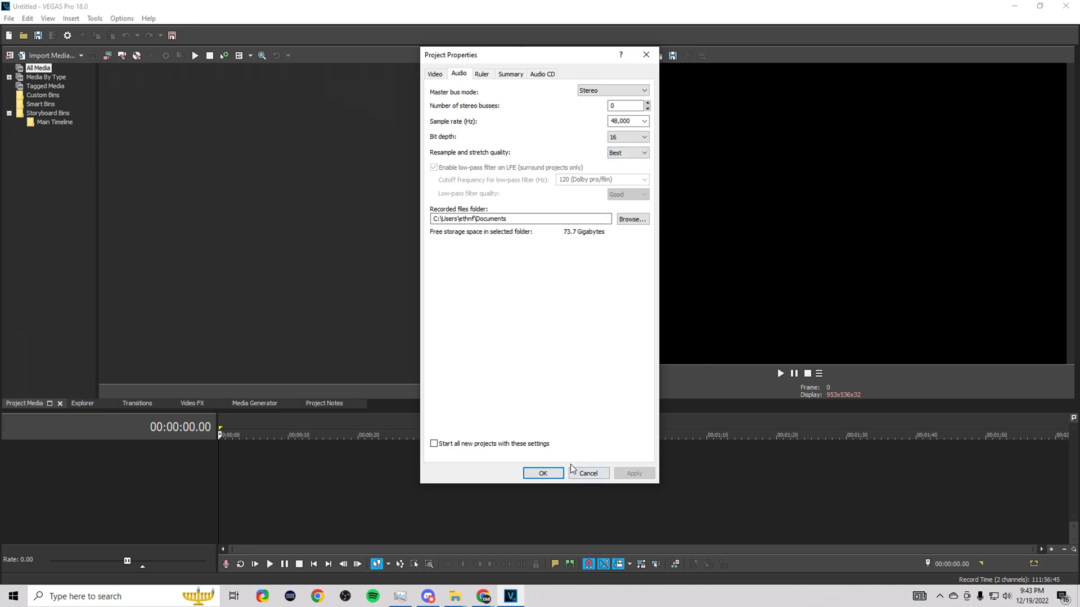
click(532, 470)
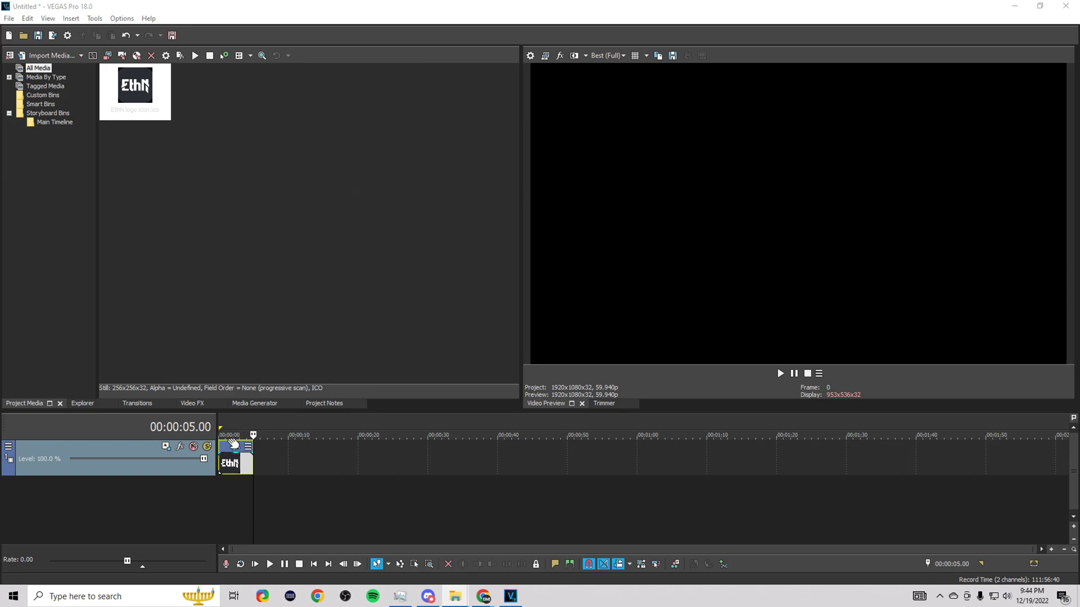
- Choose Render As from the File menu to render the project
click(9, 18)
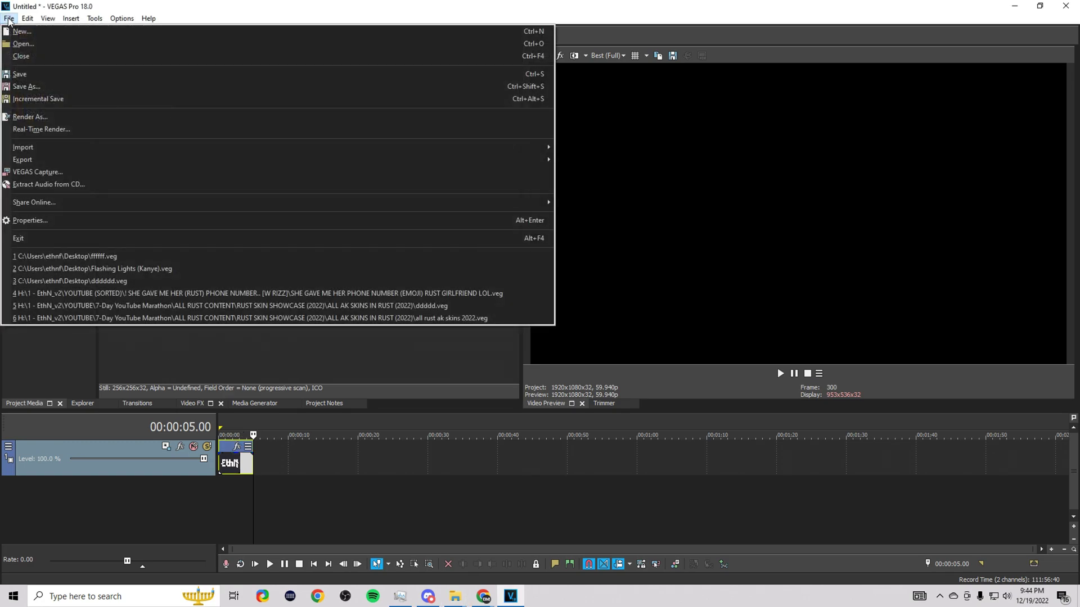
click(49, 116)
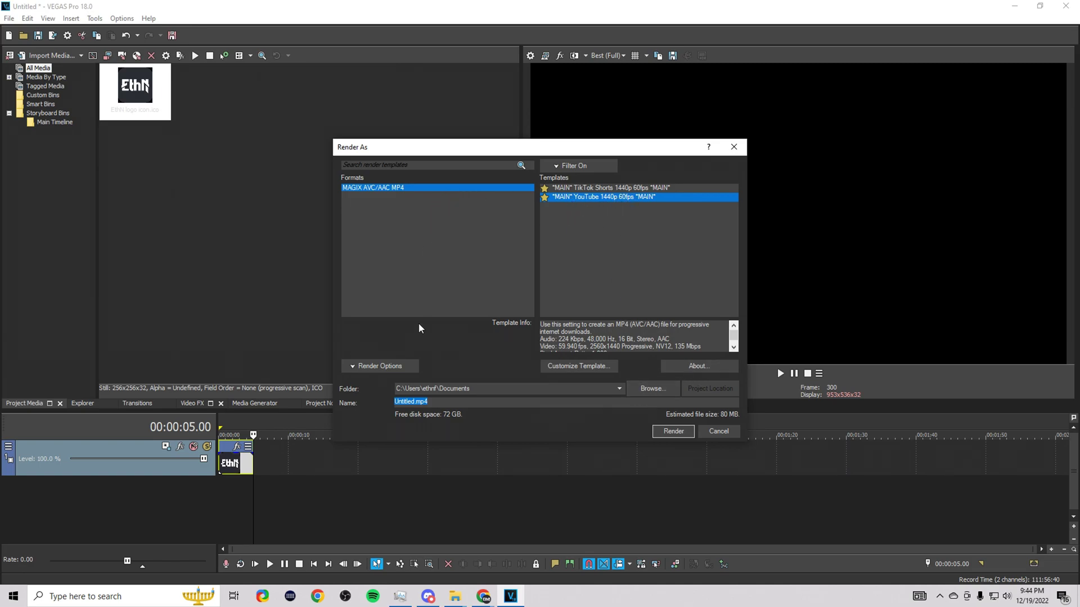
- Customize the MAGIX AVC/AAC MP4 "MAIN" YouTube 1440p 60fps render template
click(394, 367)
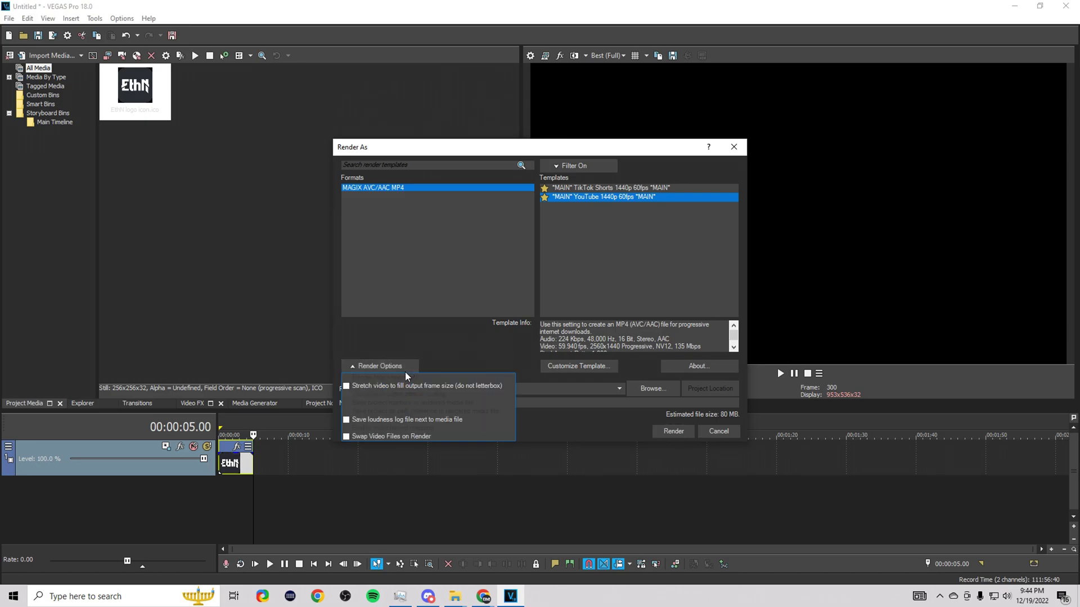
click(554, 348)
click(572, 371)
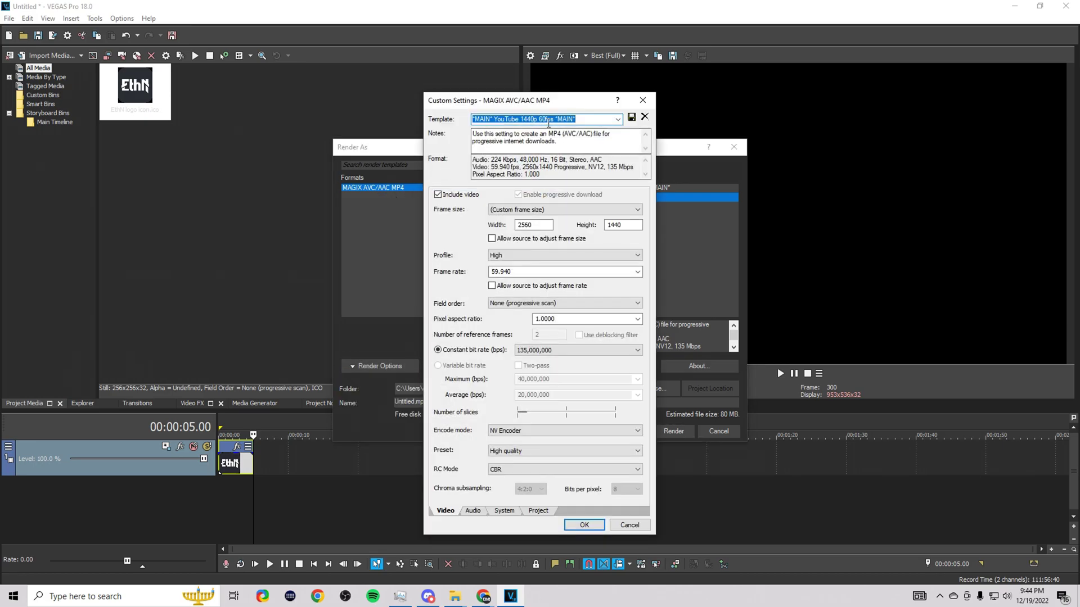
- Inspect the template name and its 2560x1440 frame size
click(581, 116)
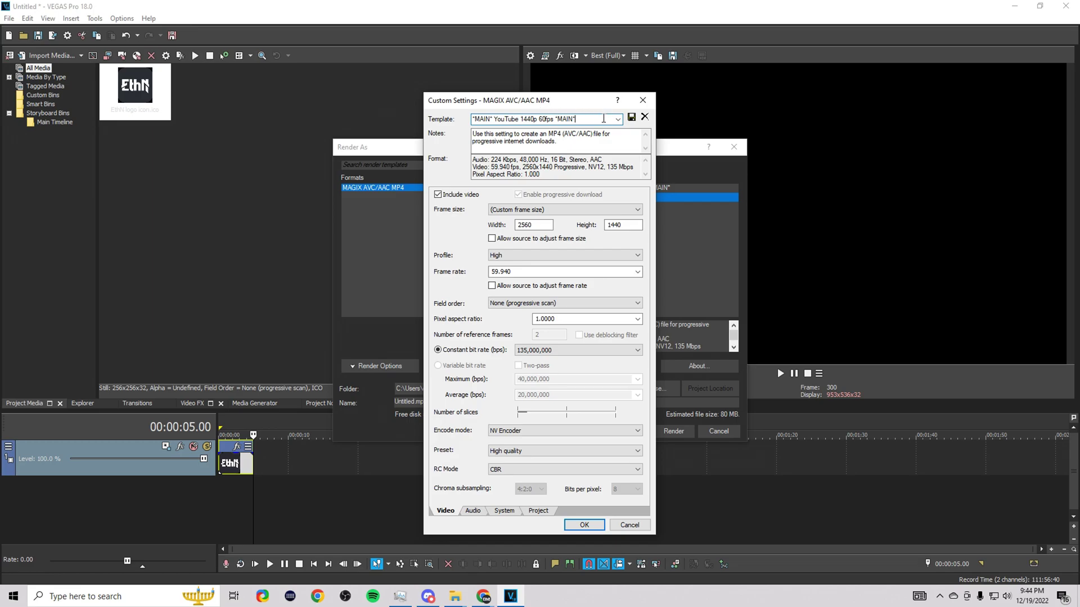
drag(600, 118, 423, 116)
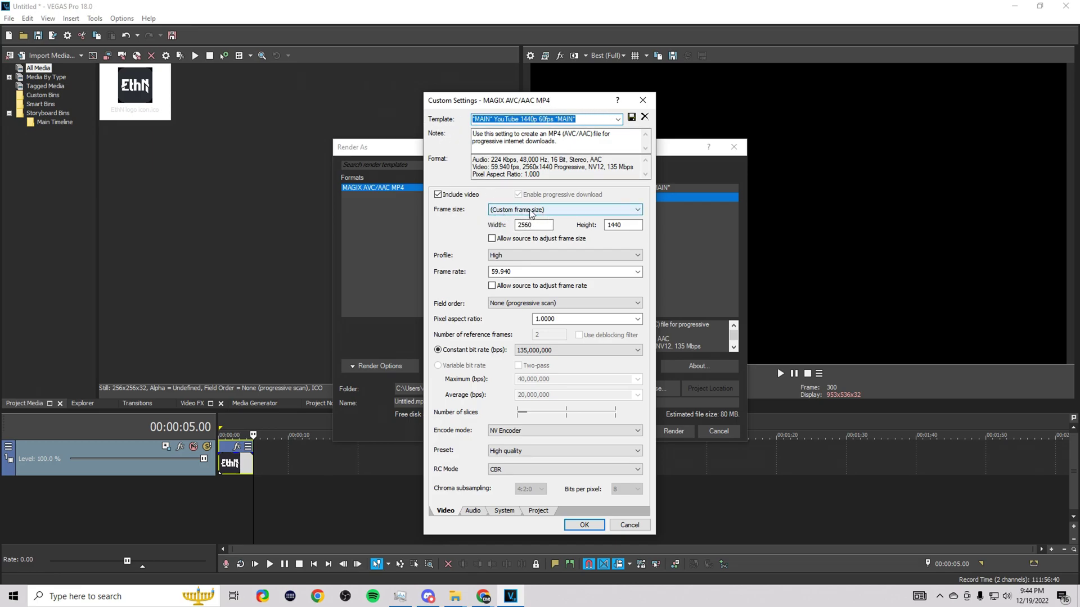
click(533, 225)
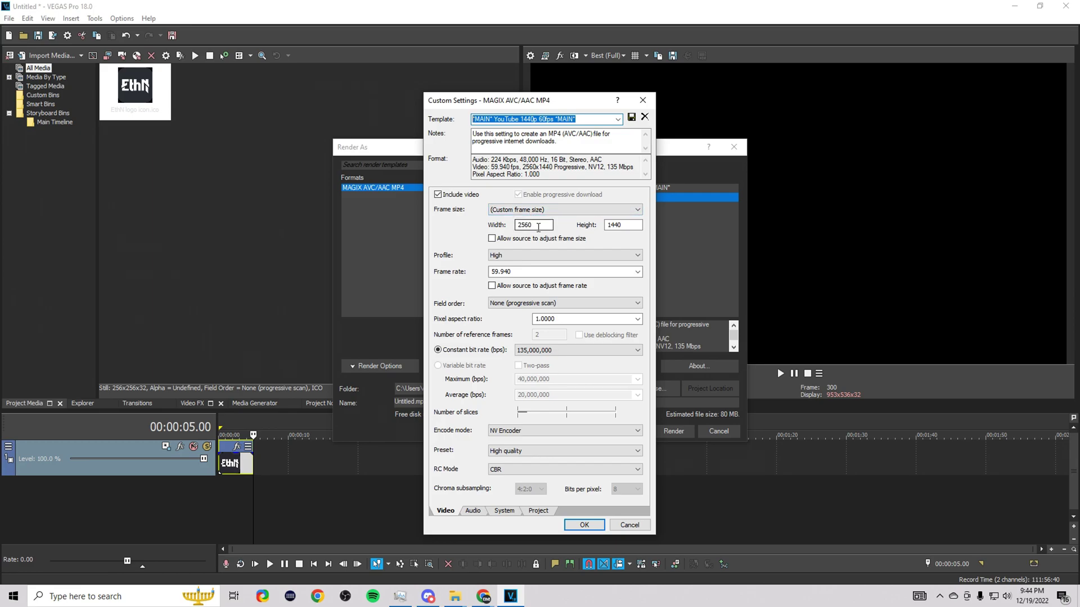
double_click(619, 225)
click(625, 226)
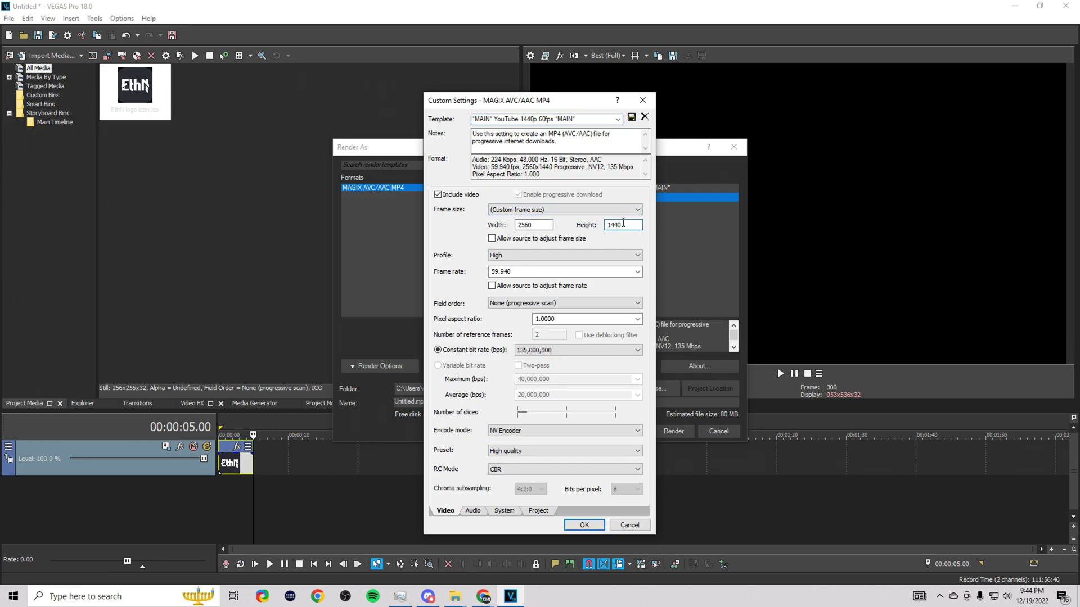
drag(626, 225, 608, 224)
click(538, 224)
drag(539, 225, 507, 226)
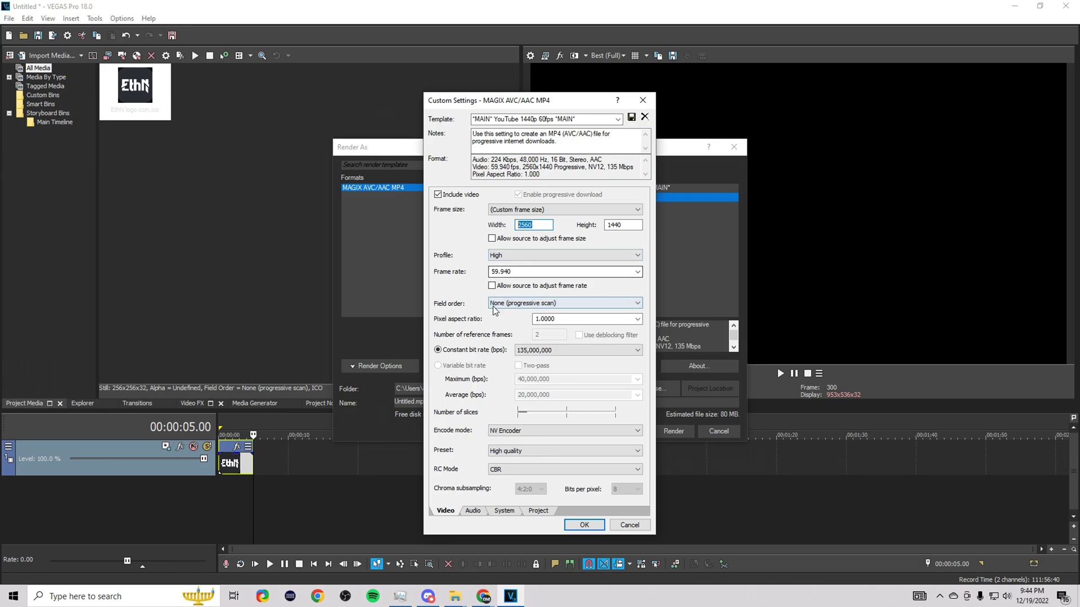
- Keep the constant bit rate at 135,000,000 bps with NV Encoder
click(550, 351)
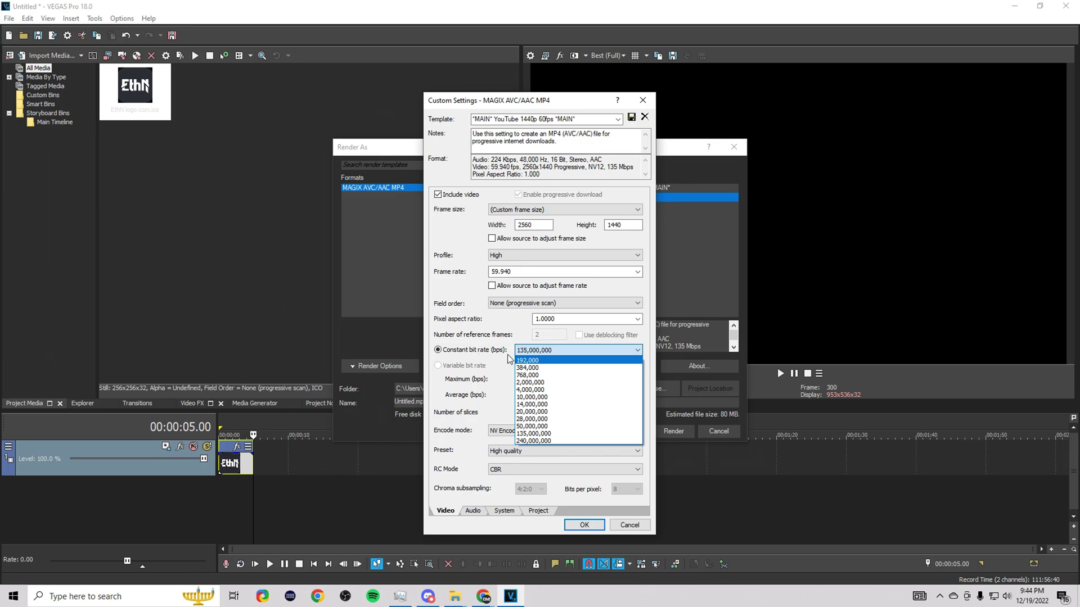
click(539, 348)
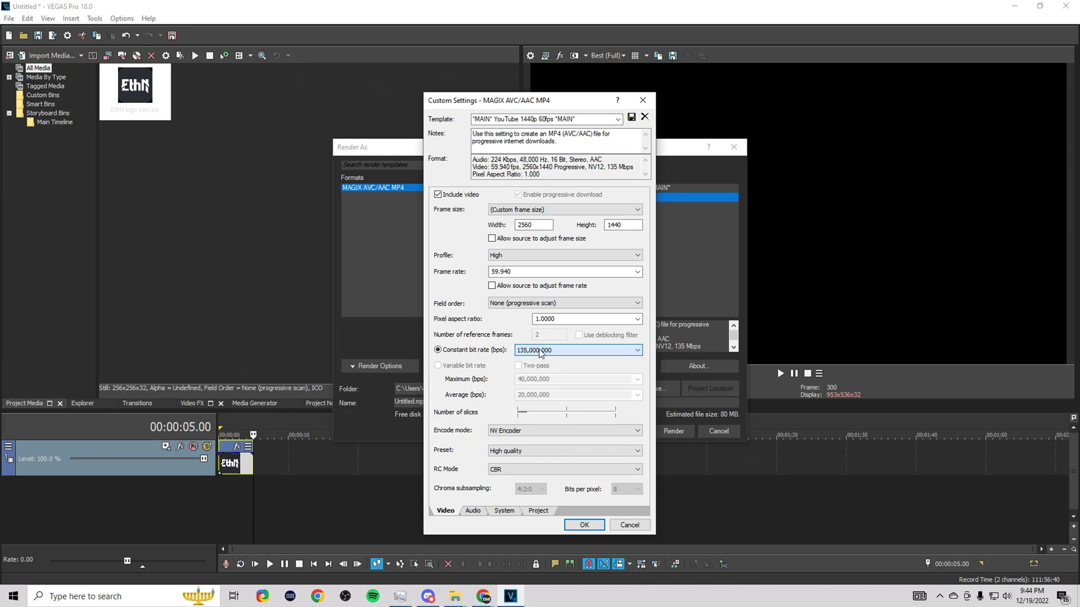
click(538, 434)
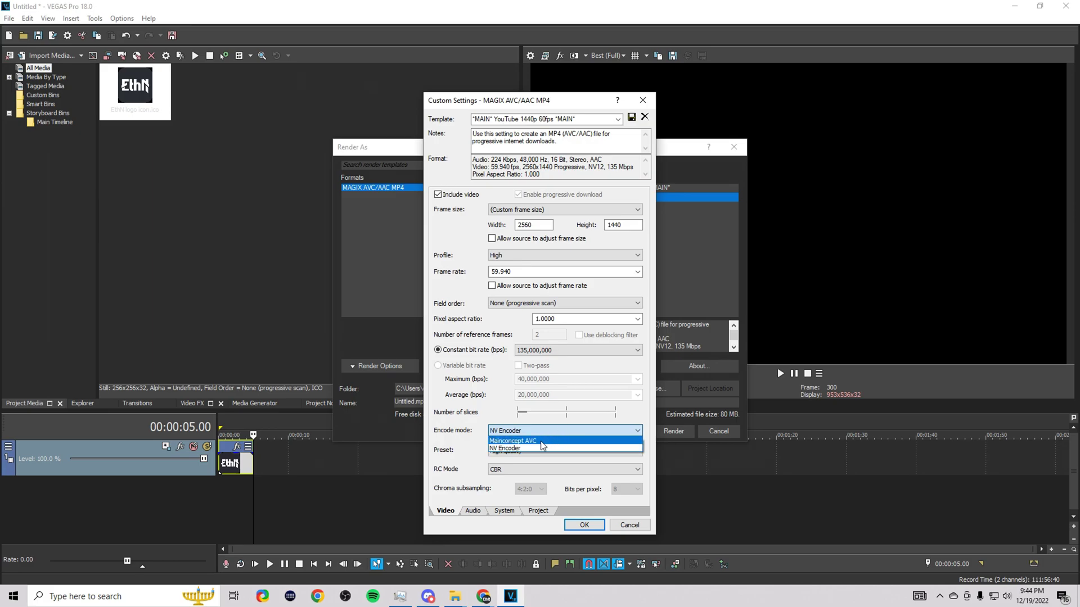
click(537, 431)
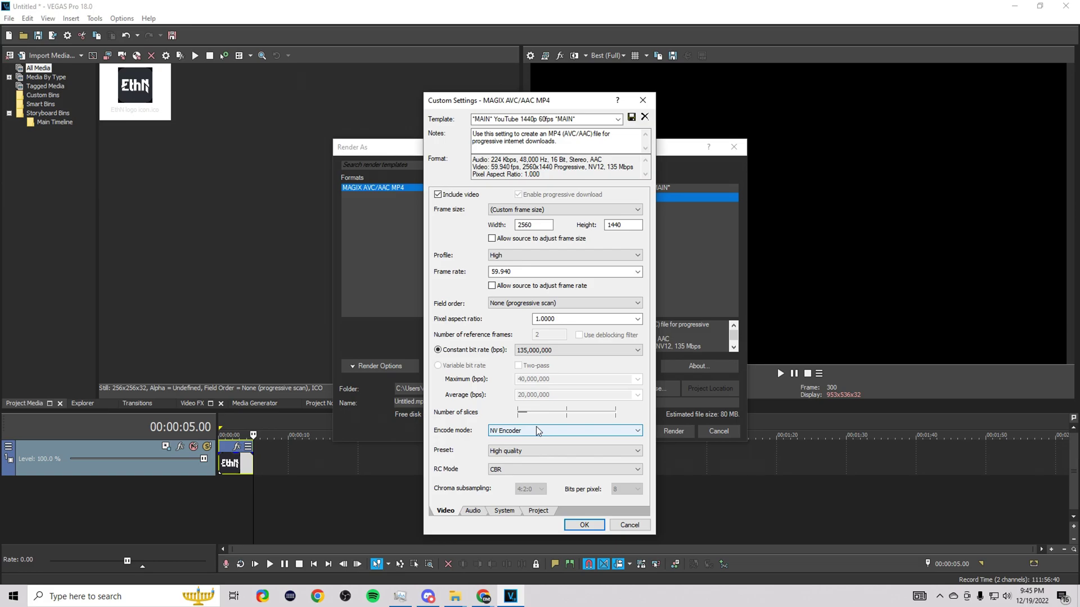
- Switch to variable bit rate, keeping High quality preset, VBR rate control and NV Encoder
click(527, 452)
click(527, 450)
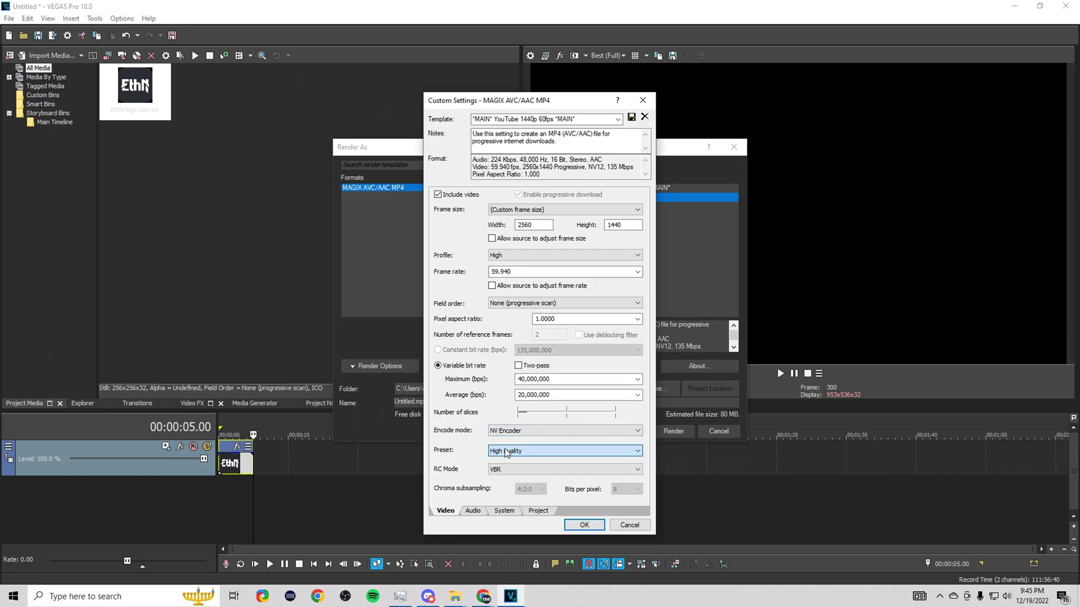
click(513, 470)
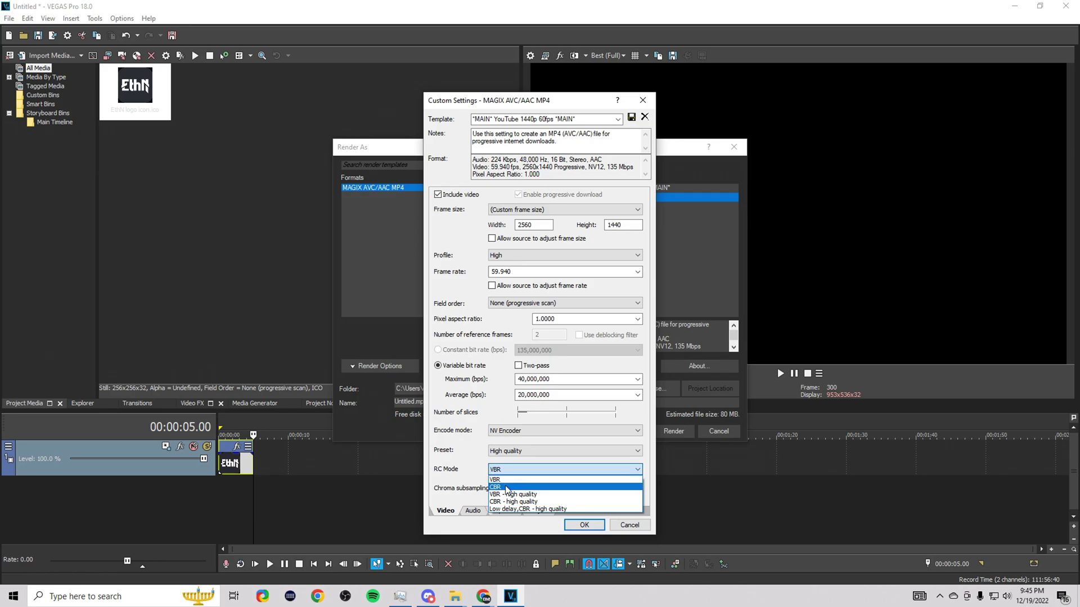
click(509, 453)
click(516, 432)
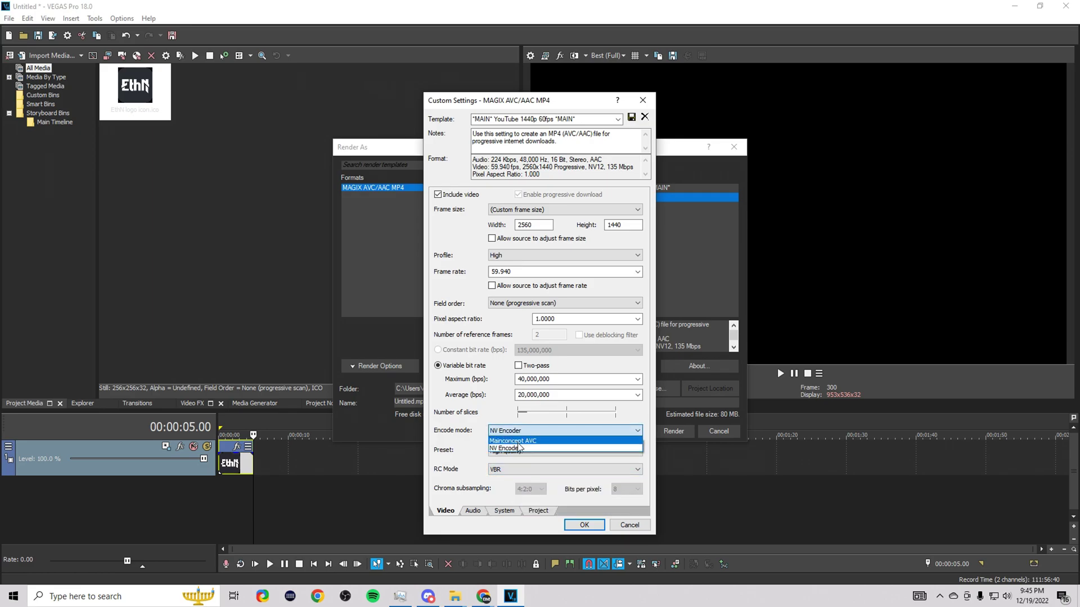
click(545, 431)
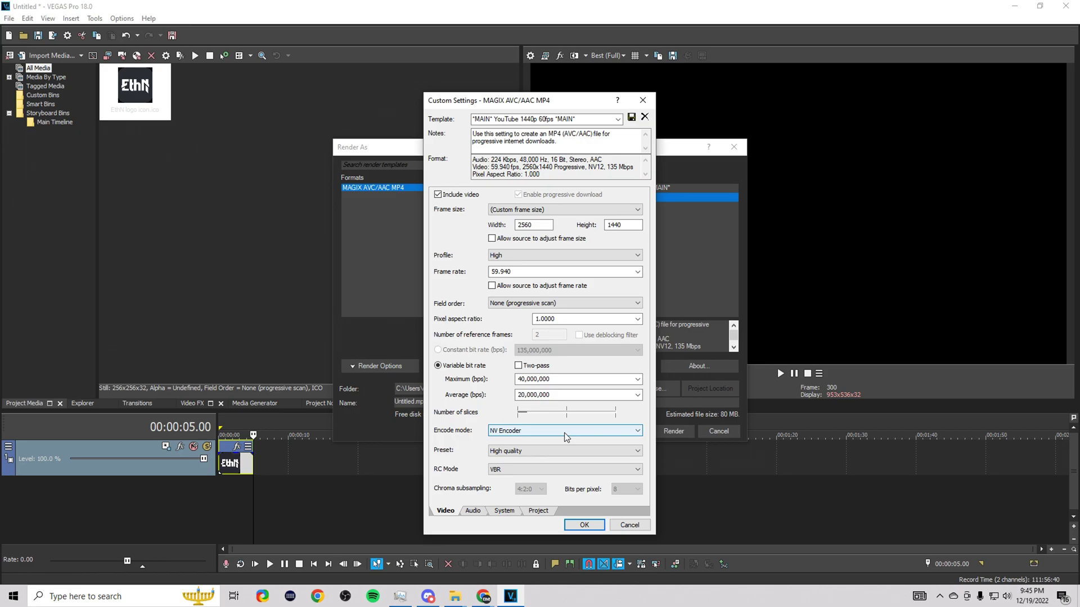
click(531, 434)
click(522, 450)
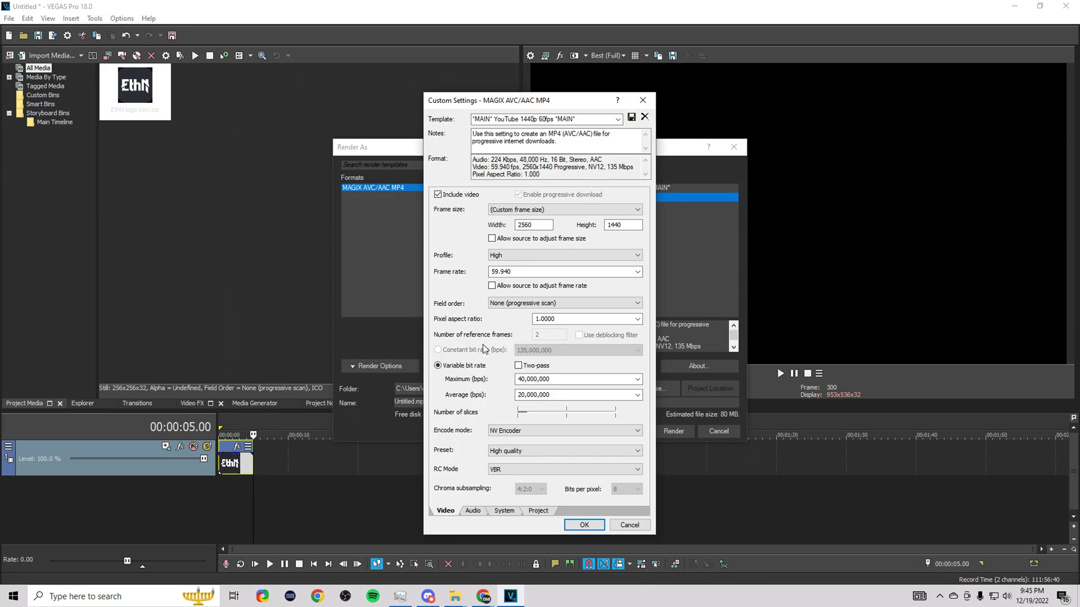
click(643, 100)
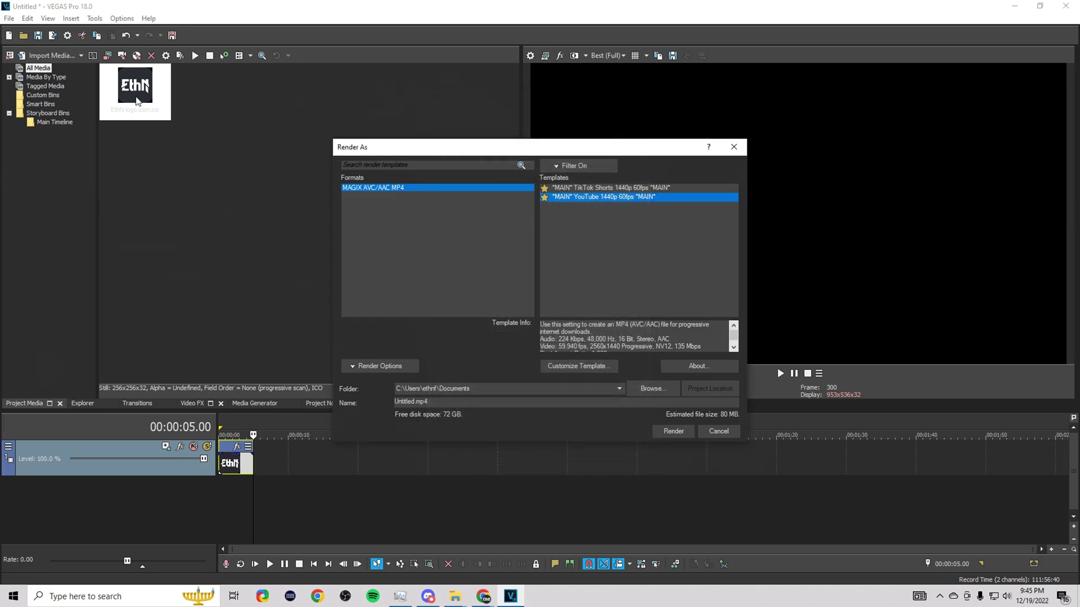
click(594, 367)
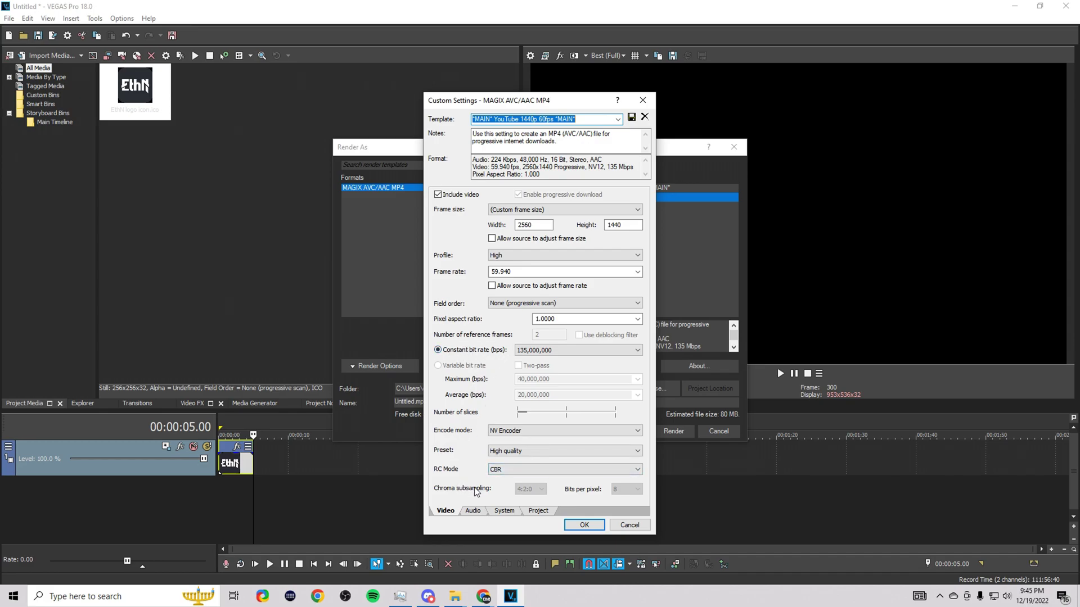
click(475, 510)
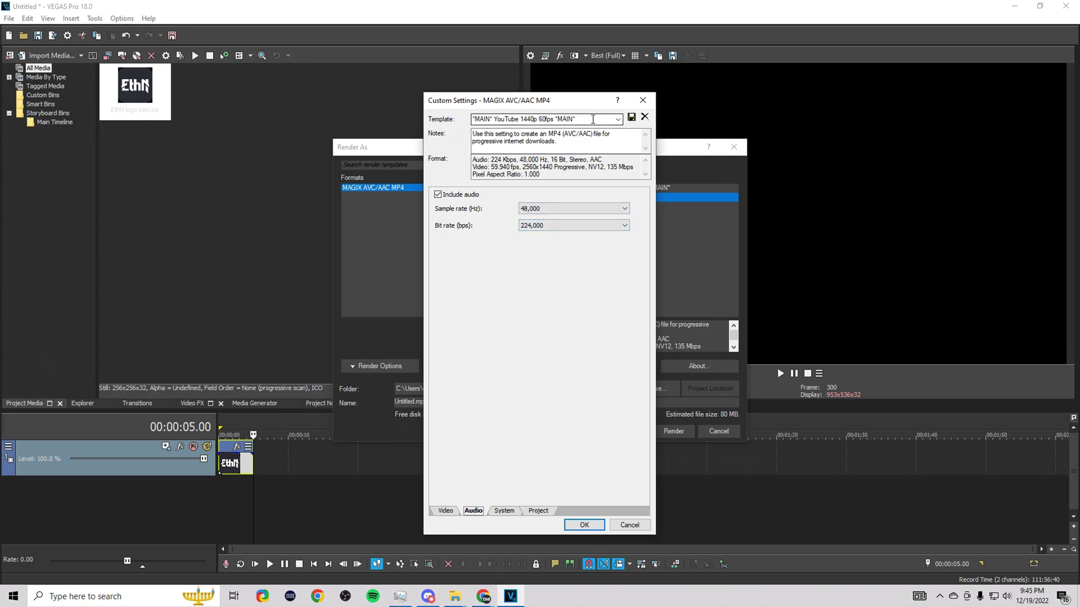
click(505, 118)
click(584, 120)
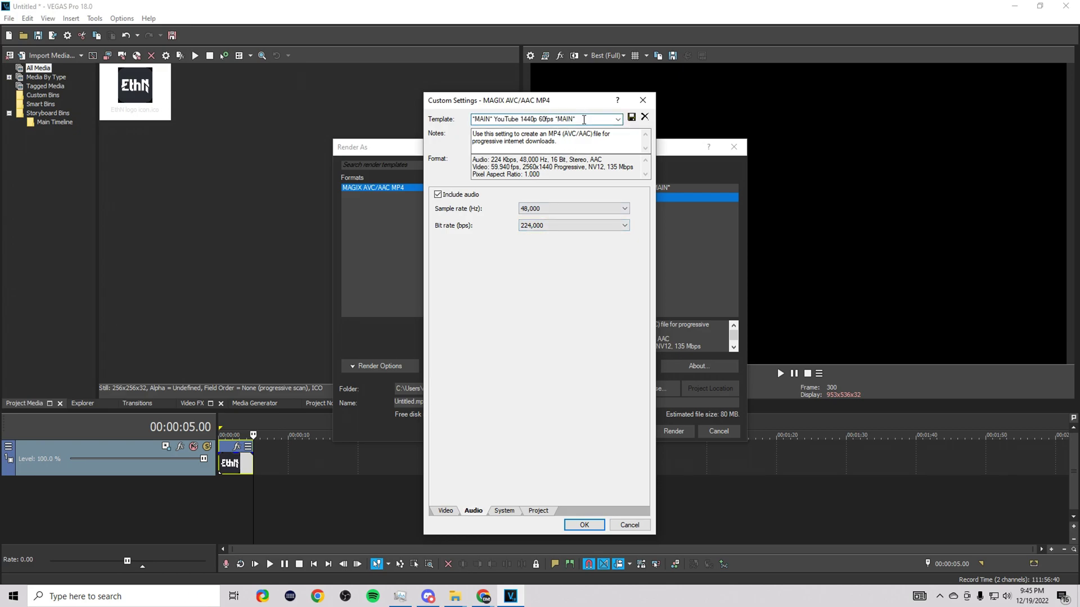
drag(599, 118, 486, 116)
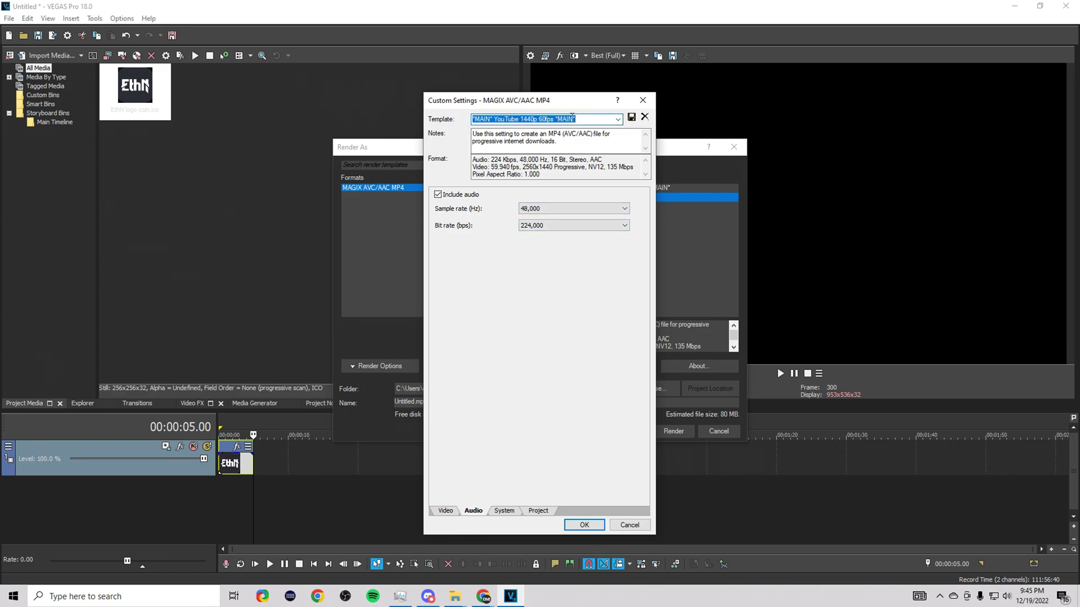
click(572, 118)
drag(586, 117, 486, 118)
click(646, 100)
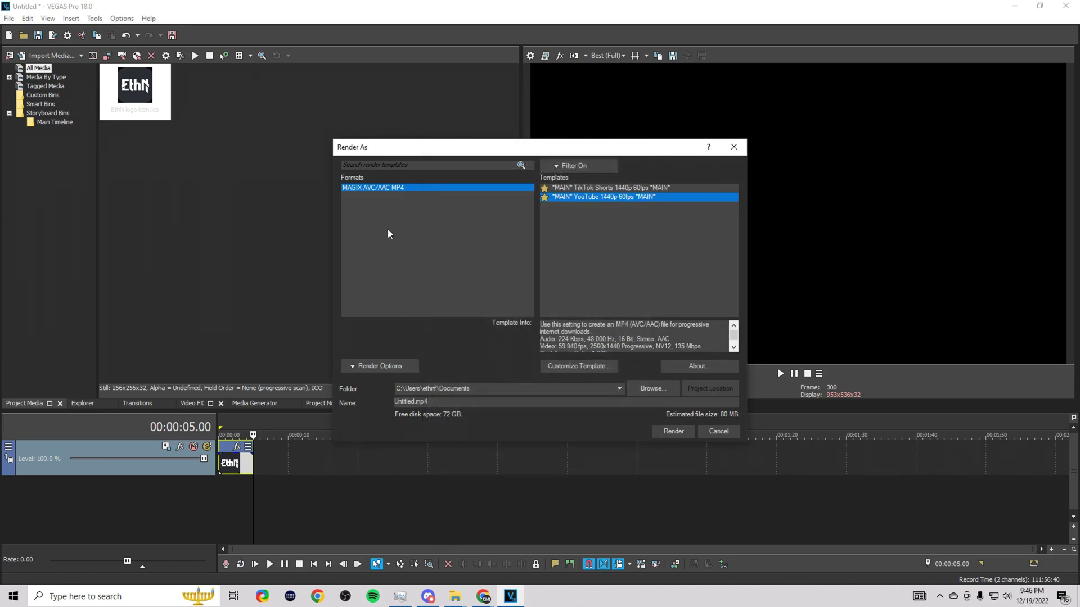
- Select the TikTok Shorts 1440p 60fps render template
click(579, 165)
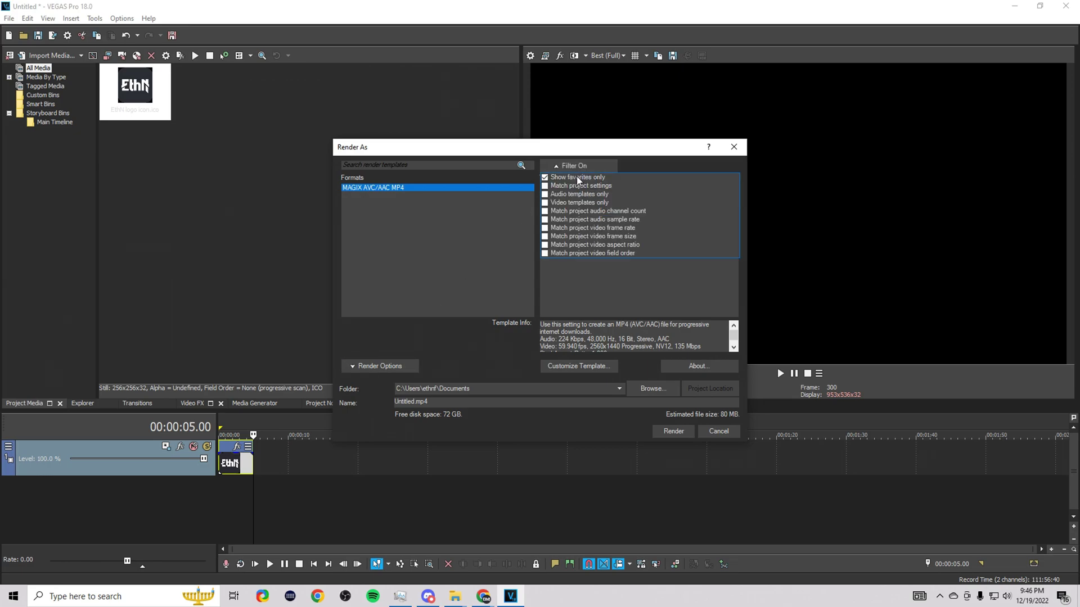
click(583, 165)
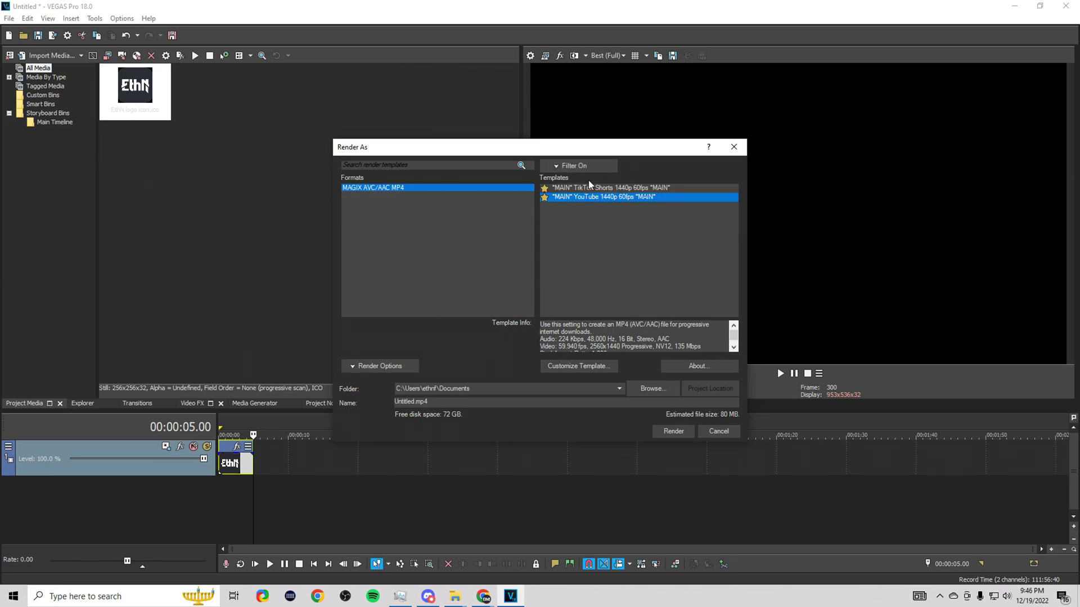
click(630, 188)
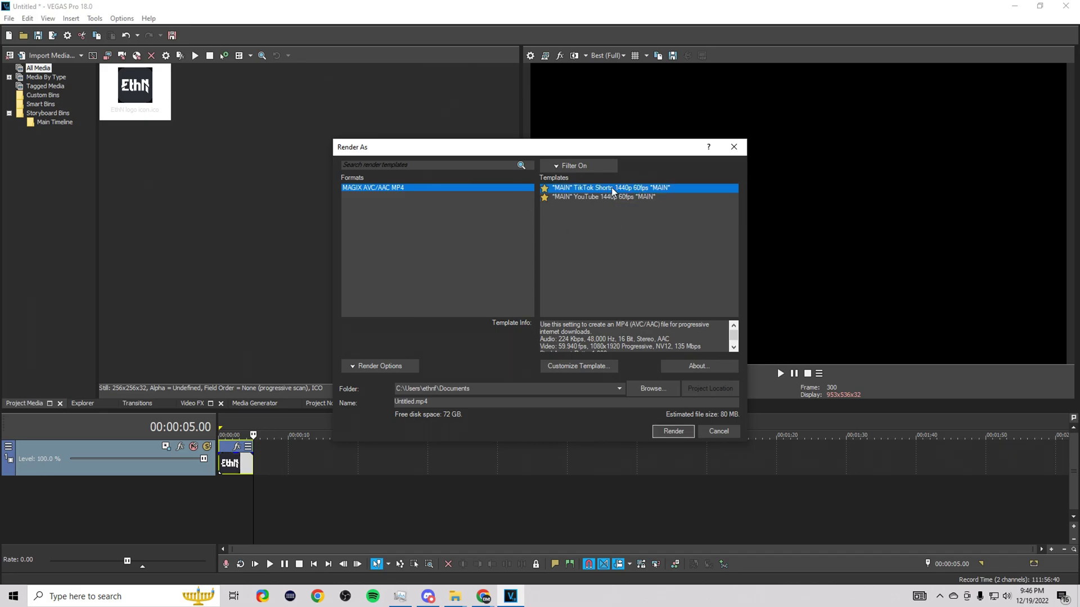
- Verify the TikTok template's 1080x1920 frame size and audio settings, then select the output name
click(581, 367)
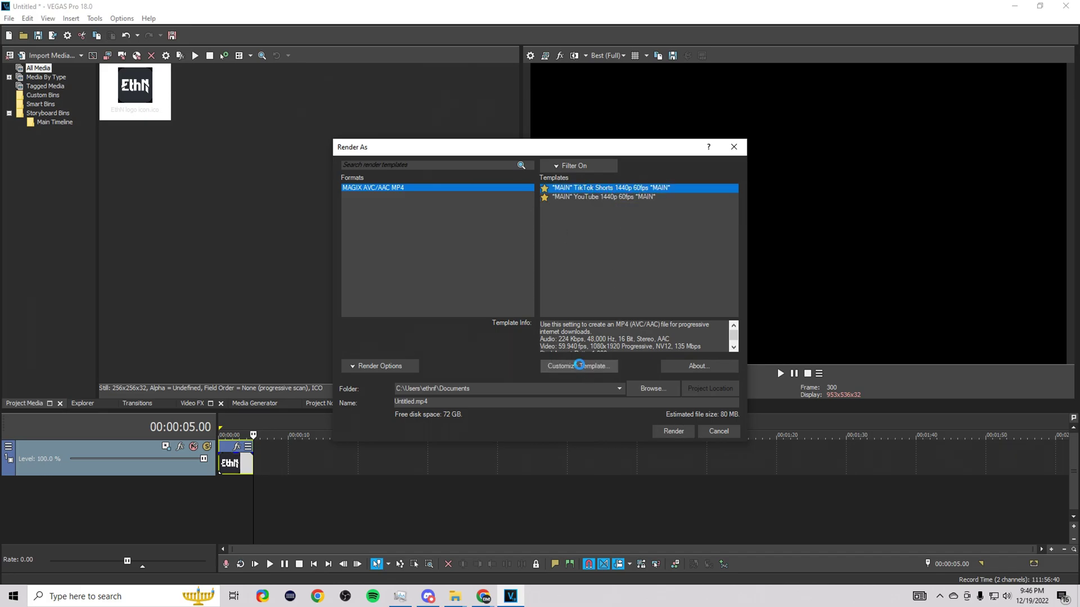
click(626, 224)
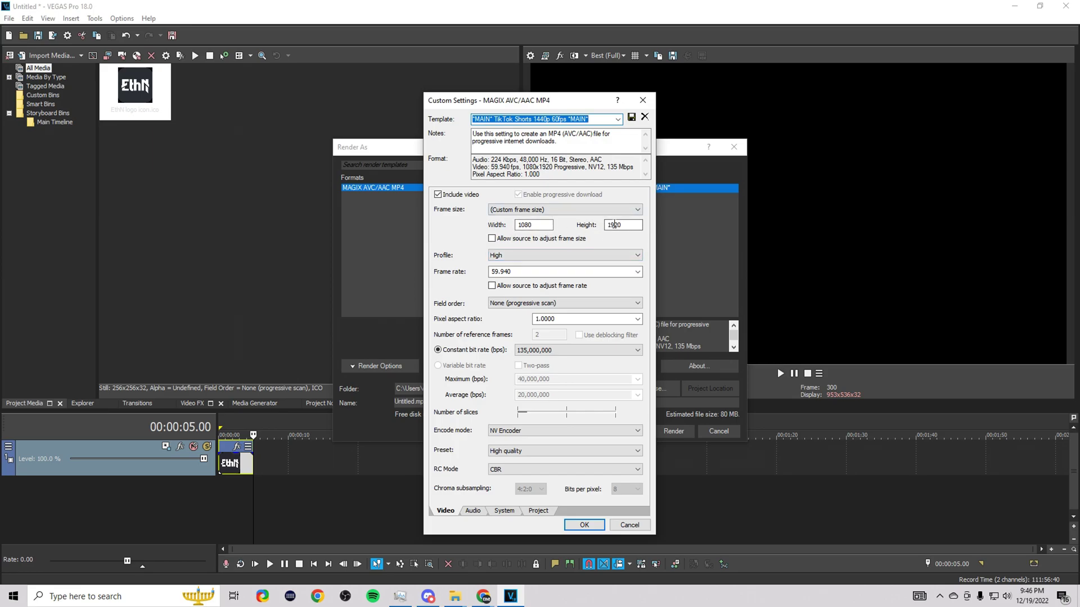
click(632, 225)
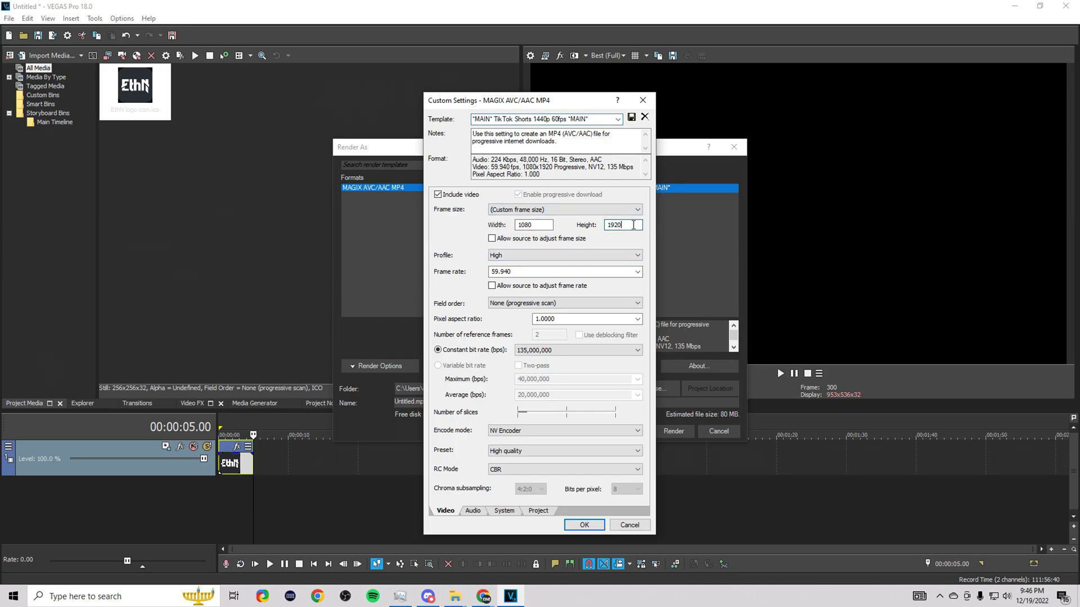
double_click(616, 225)
double_click(531, 225)
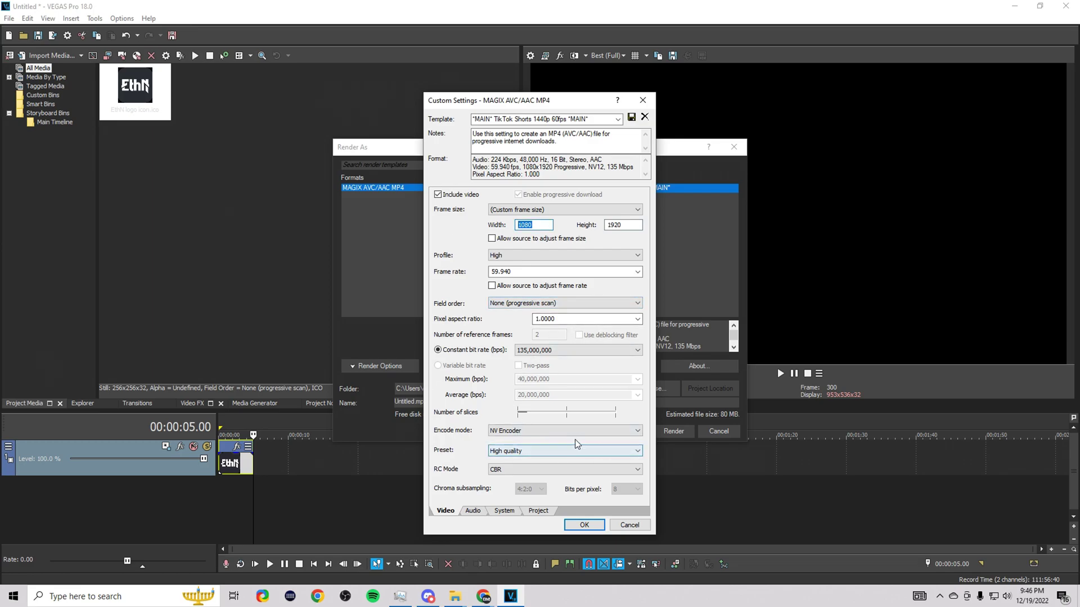
click(473, 511)
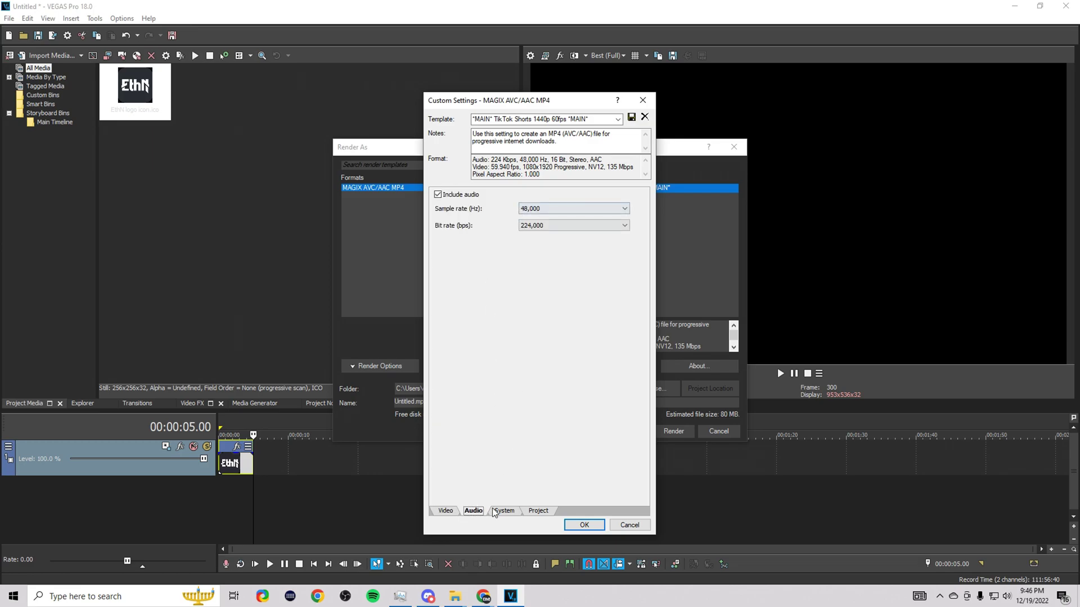
click(450, 512)
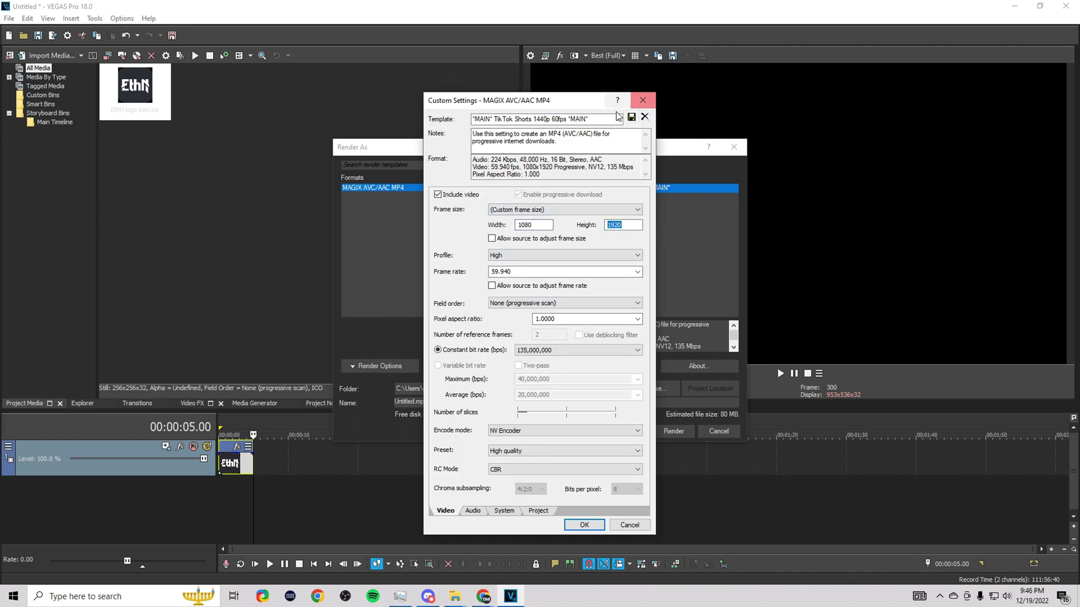
click(643, 100)
click(403, 403)
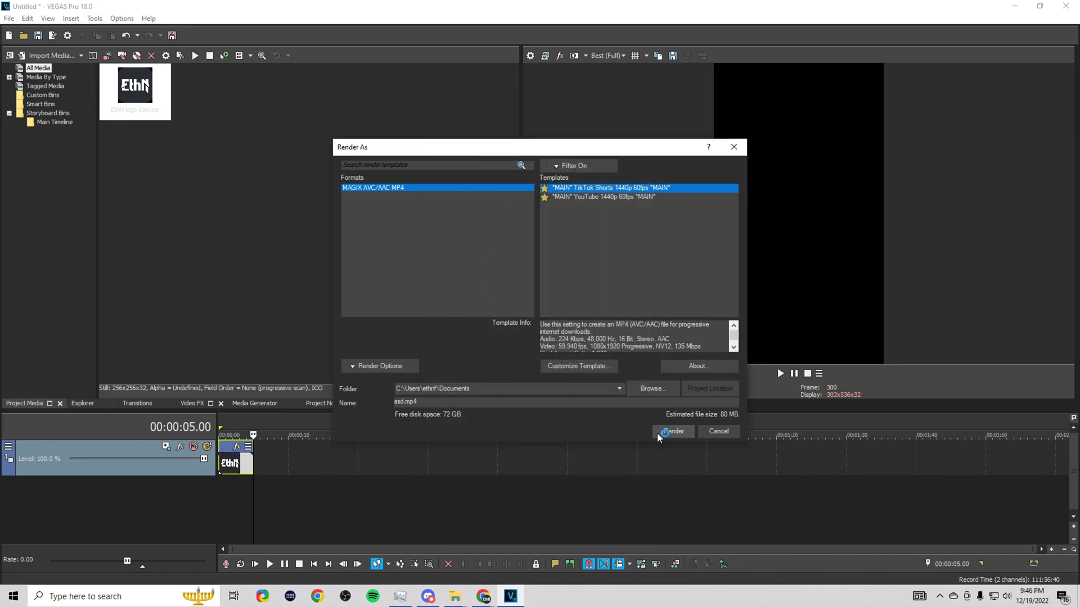
- Render the project to asd.mp4 in Documents using the TikTok Shorts template
click(658, 432)
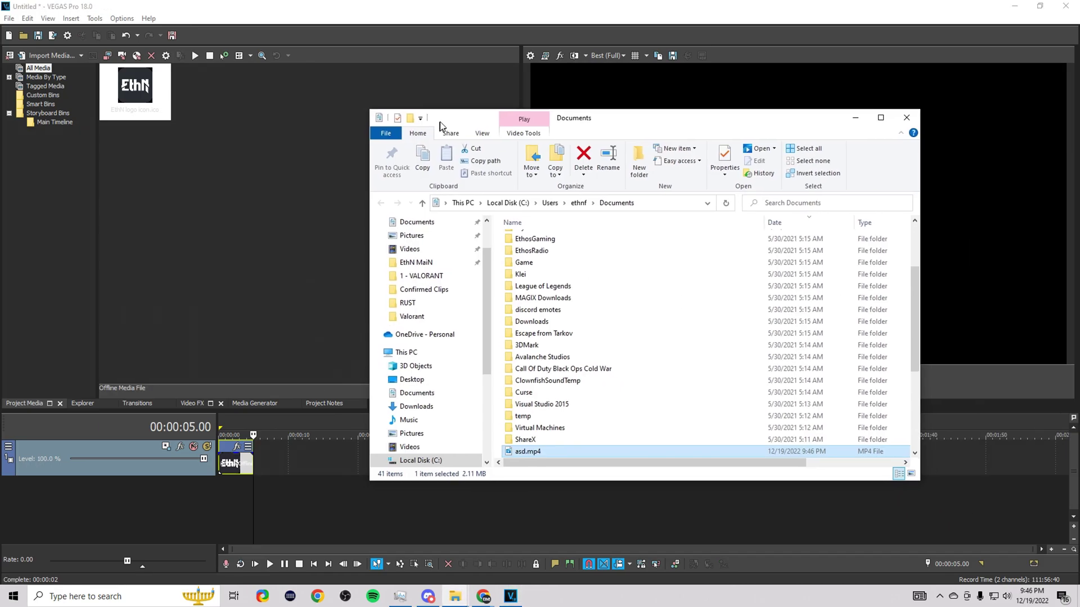
- Locate asd.mp4 (2.11 MB) in Documents, then close File Explorer
drag(440, 122, 444, 115)
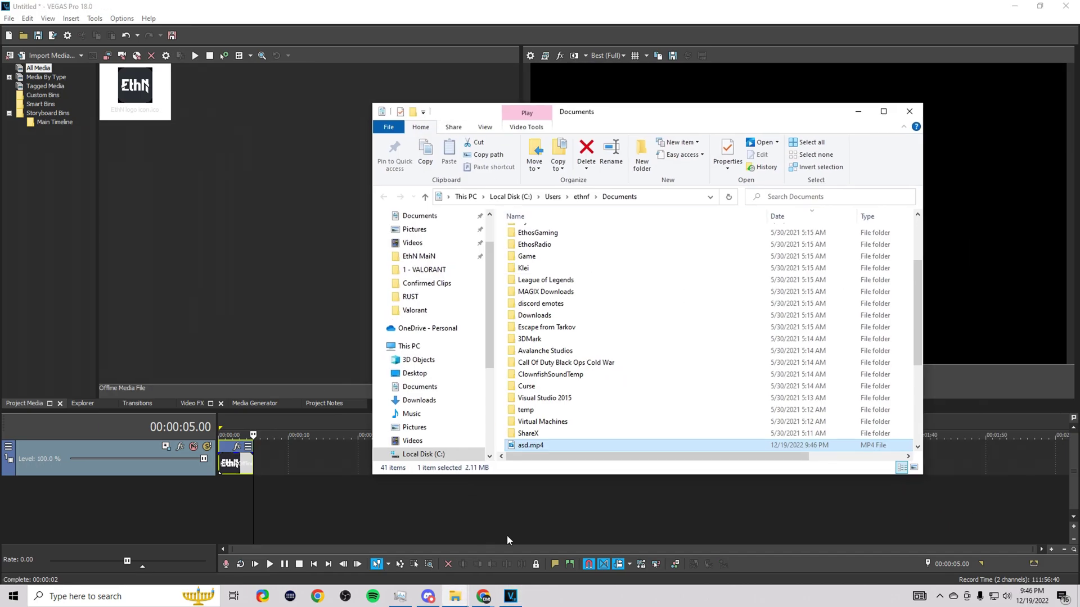
scroll(539, 307, down, 4)
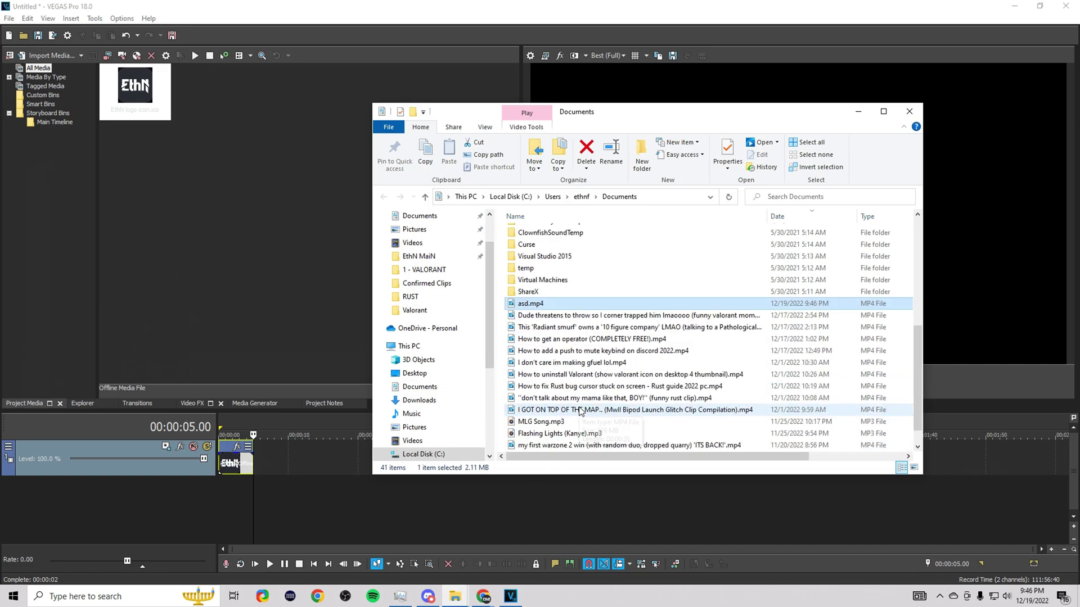
click(903, 112)
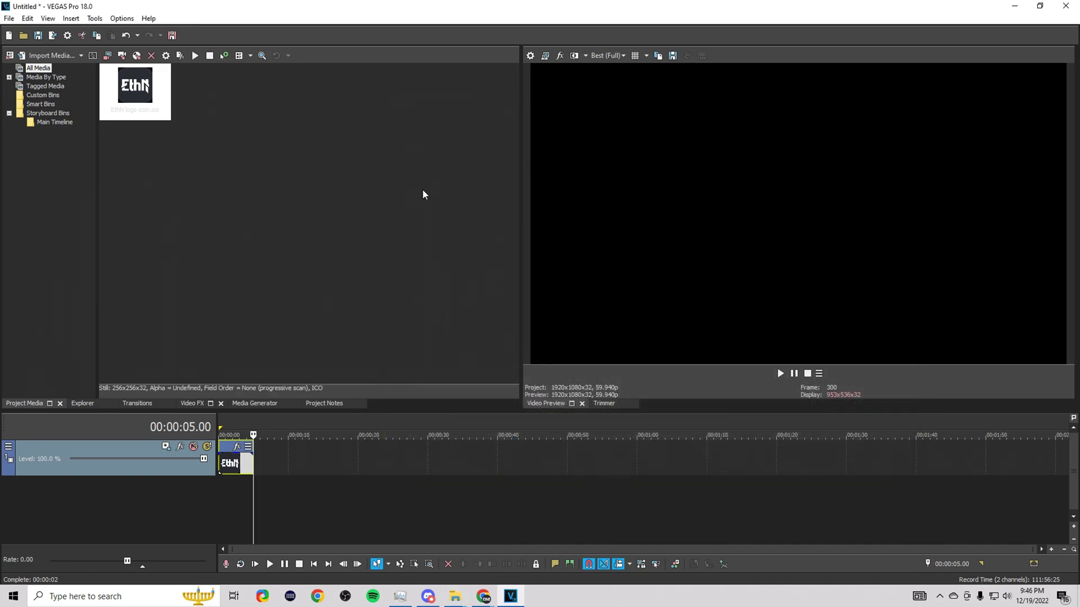